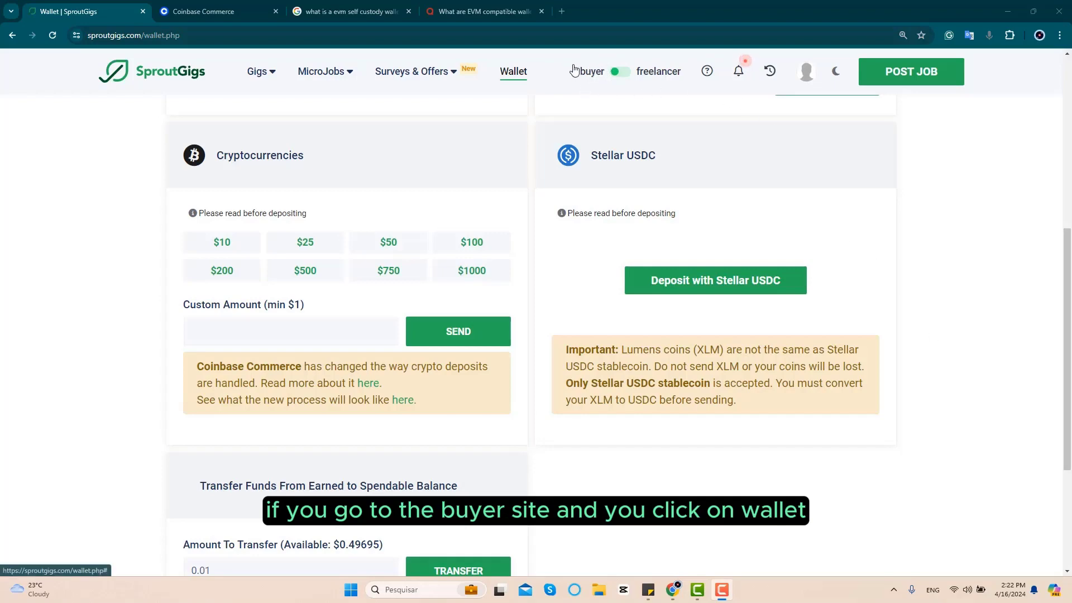
{"action": "left_click_drag", "start_coordinate": [1067, 265], "coordinate": [1069, 114]}
{"action": "scroll", "coordinate": [493, 235], "scroll_direction": "down", "scroll_amount": 1}
{"action": "scroll", "coordinate": [493, 236], "scroll_direction": "down", "scroll_amount": 2}
{"action": "scroll", "coordinate": [492, 235], "scroll_direction": "down", "scroll_amount": 1}
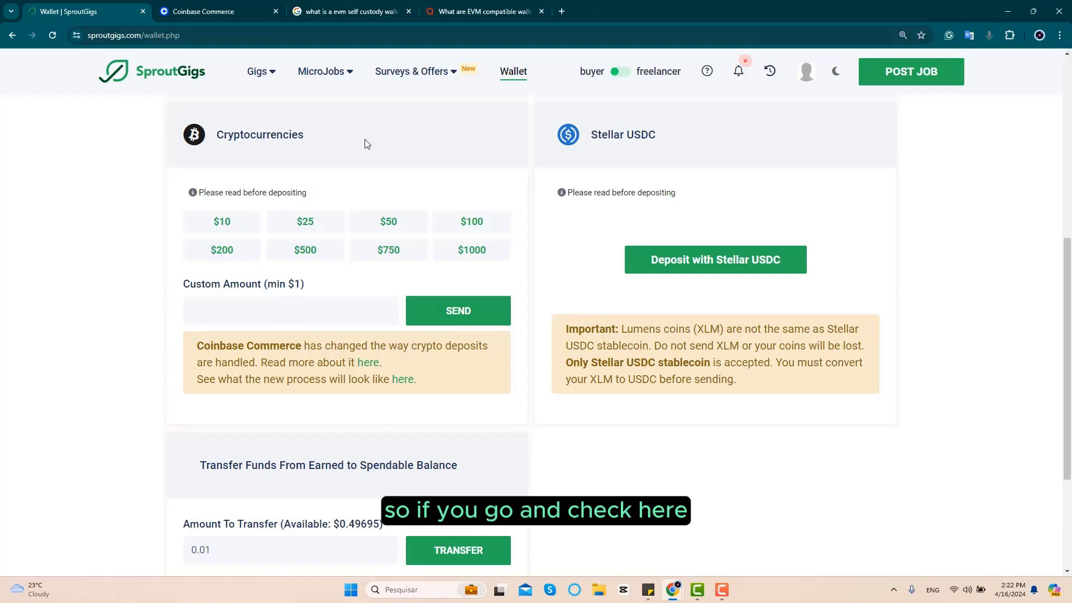
Read the Coinbase Commerce deposit notice and focus the custom deposit amount field
{"action": "left_click_drag", "start_coordinate": [192, 347], "coordinate": [417, 381]}
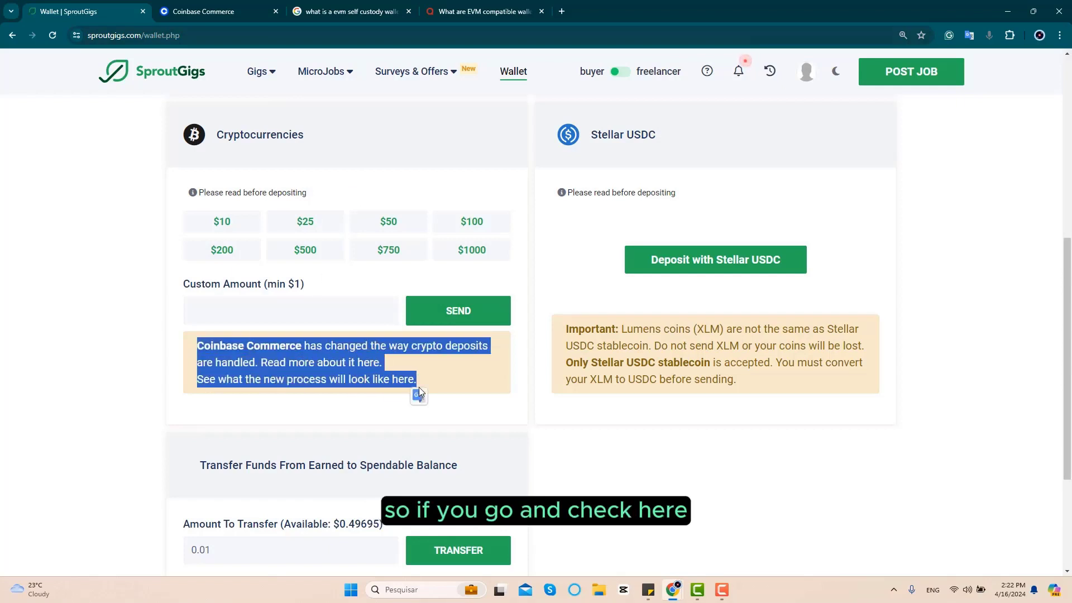
{"action": "left_click", "coordinate": [187, 373]}
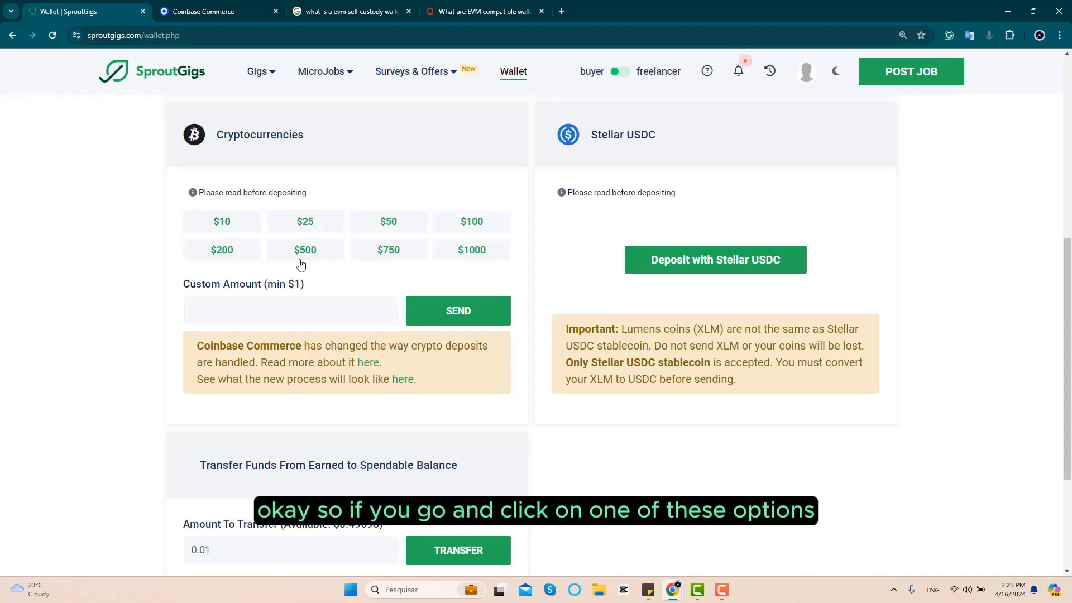
{"action": "left_click", "coordinate": [269, 303]}
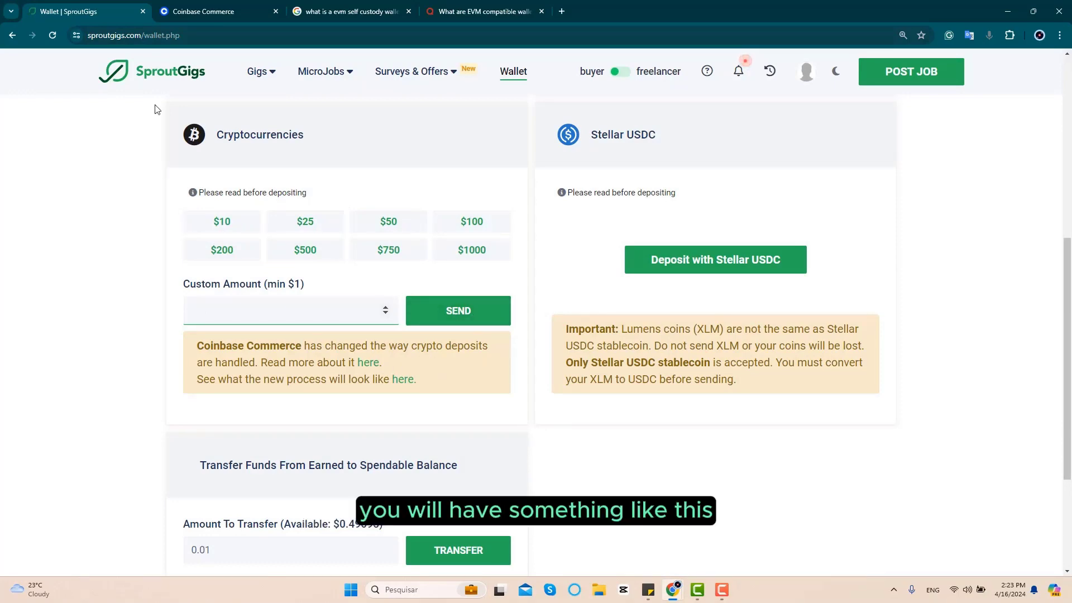
Browse the Coinbase Commerce list of connectable wallets, then close it without connecting
{"action": "left_click", "coordinate": [196, 11]}
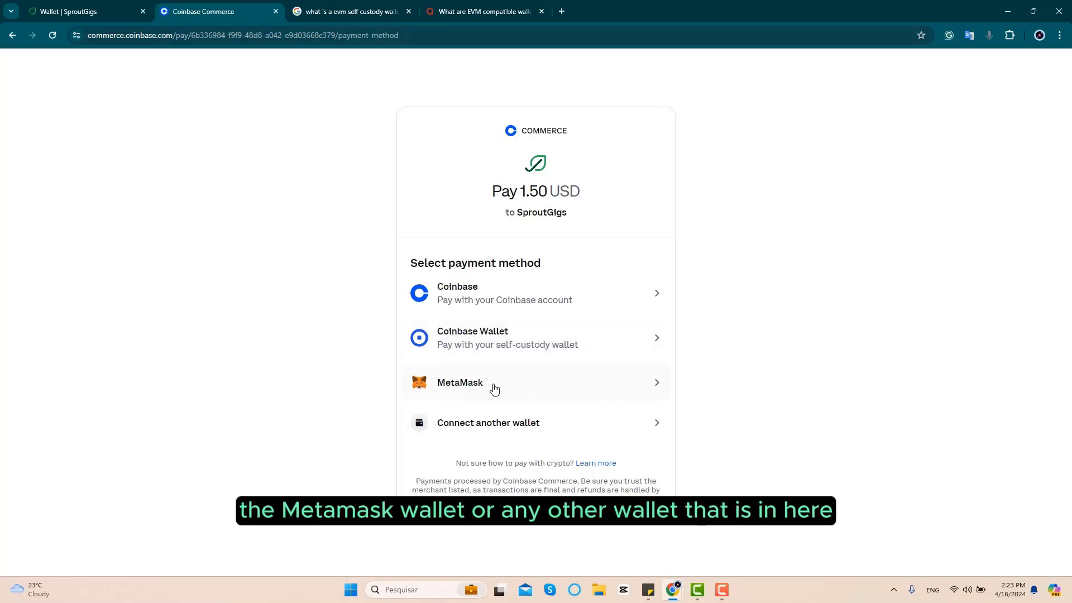
{"action": "left_click", "coordinate": [578, 427]}
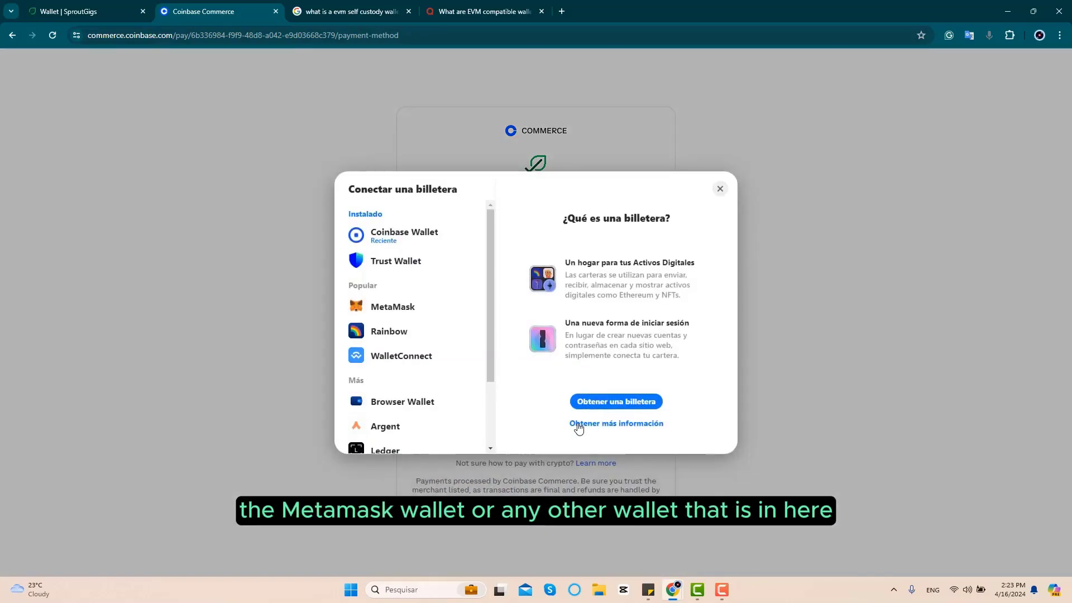
{"action": "mouse_move", "coordinate": [491, 312]}
{"action": "left_mouse_down"}
{"action": "mouse_move", "coordinate": [490, 375]}
{"action": "mouse_move", "coordinate": [485, 248]}
{"action": "left_mouse_up"}
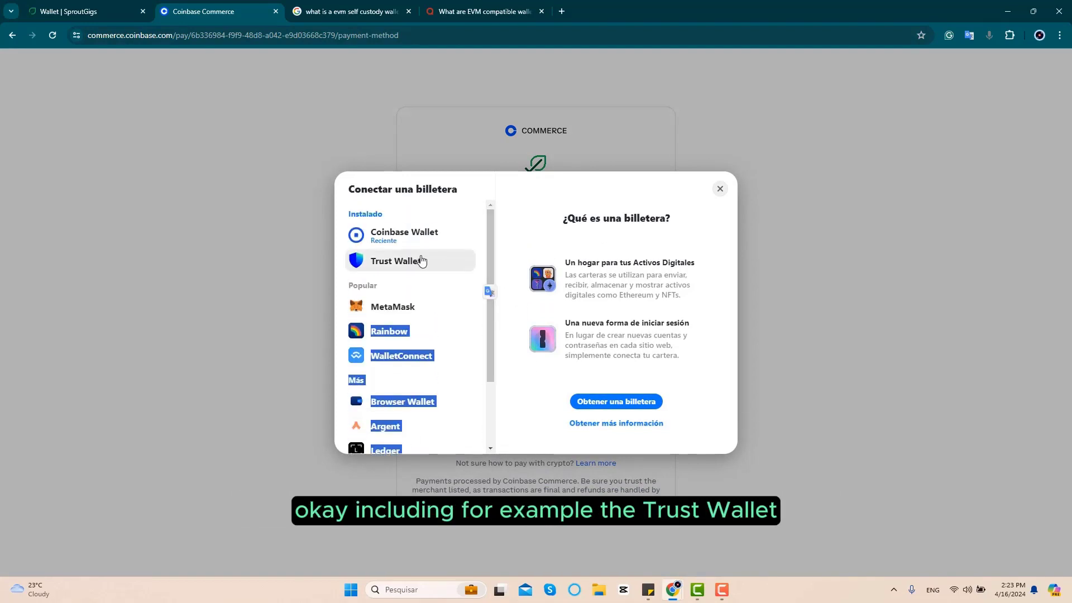
{"action": "left_click", "coordinate": [780, 326]}
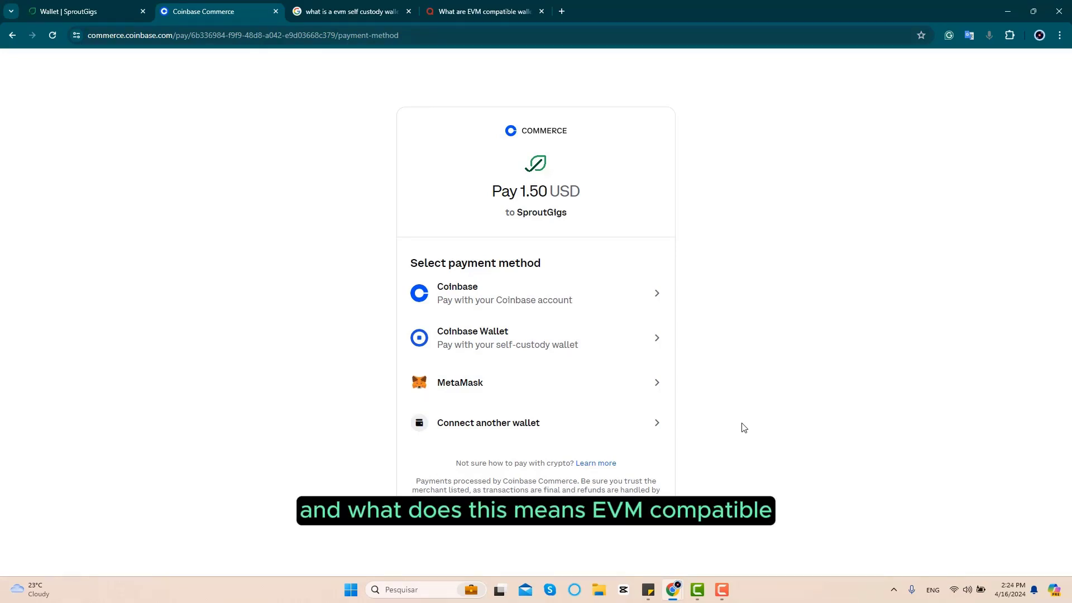
Read the self-custody wallet definition in the 'what is a evm self custody wallet' results
{"action": "left_click", "coordinate": [352, 11]}
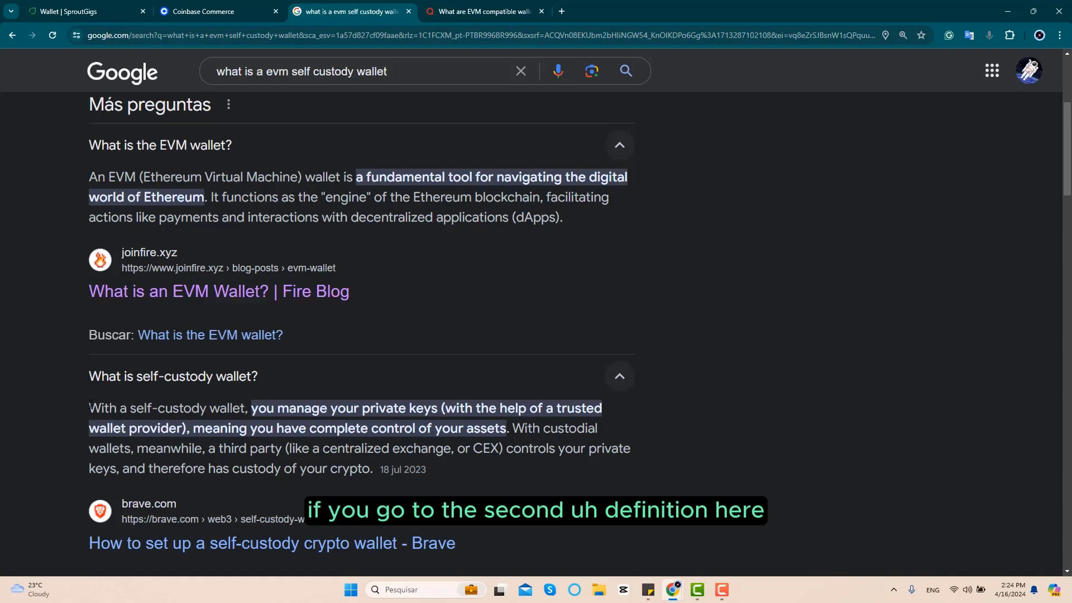
{"action": "left_click_drag", "start_coordinate": [88, 408], "coordinate": [244, 401]}
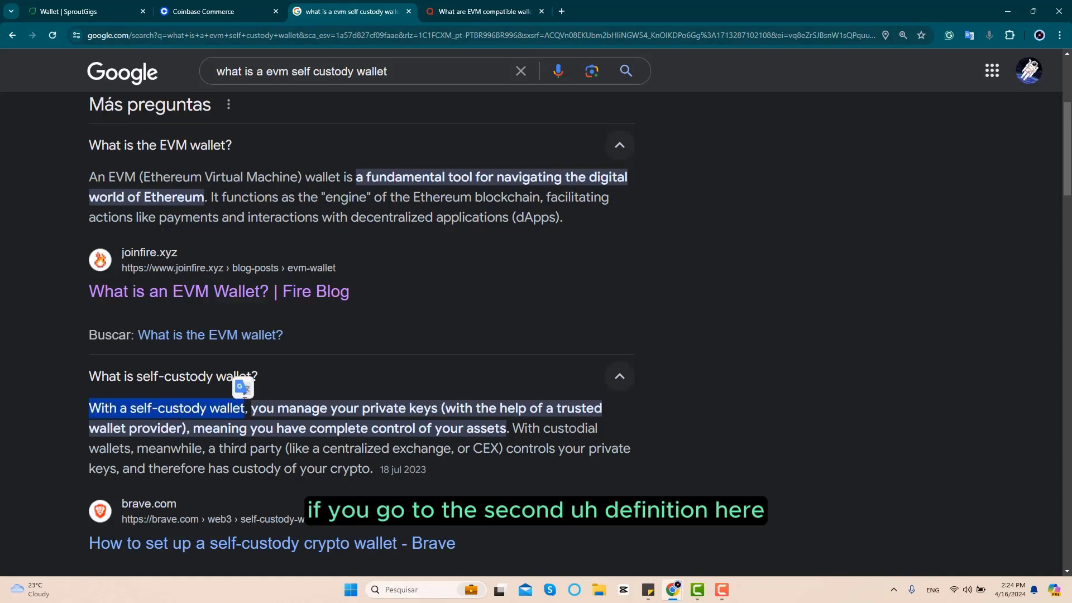
{"action": "left_click", "coordinate": [741, 453]}
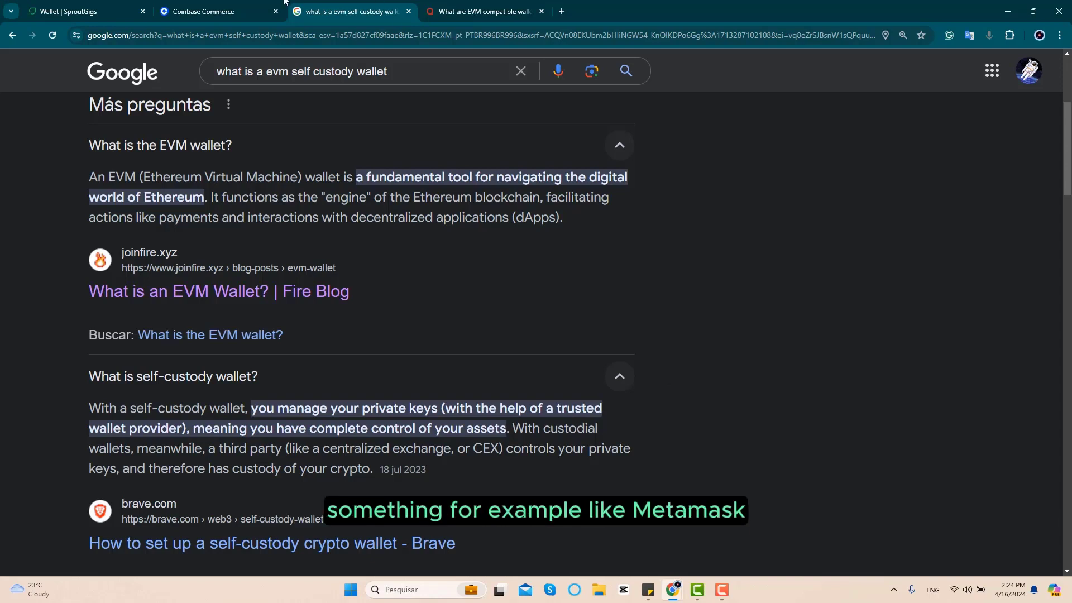
Return to the 1.50 USD checkout and bring up the wallet list to connect
{"action": "left_click", "coordinate": [248, 5]}
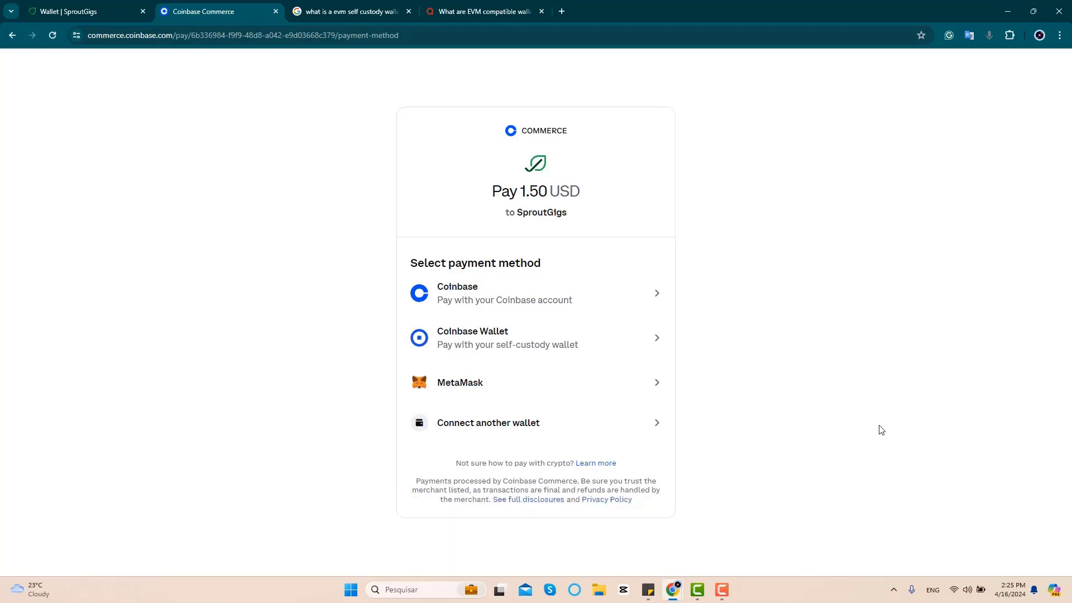
{"action": "left_click", "coordinate": [545, 434]}
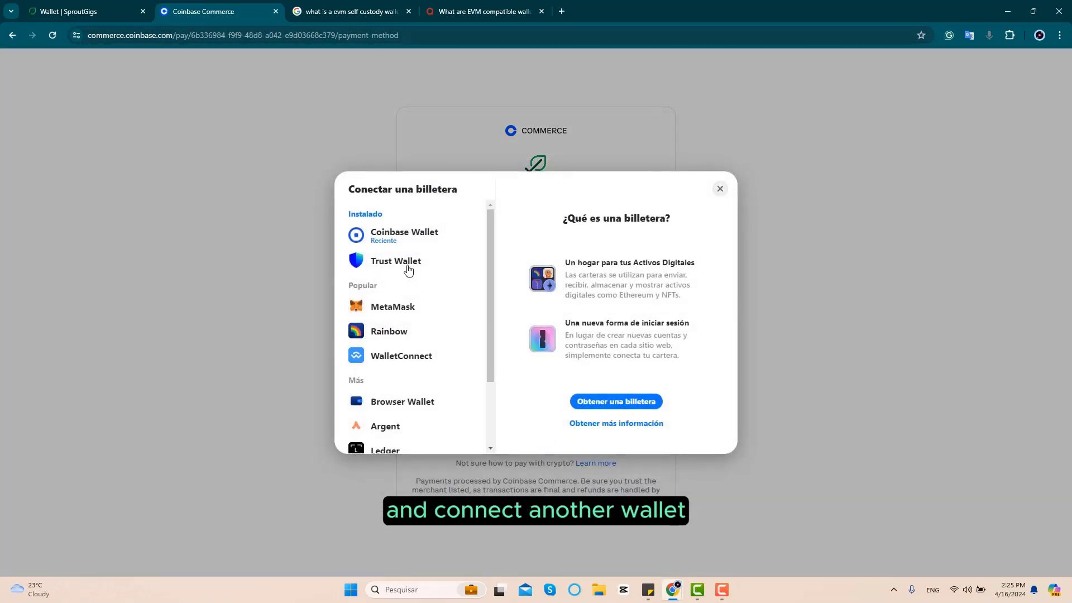
Choose Trust Wallet, unlock it with the password, and approve connecting to Coinbase Commerce
{"action": "left_click", "coordinate": [443, 268]}
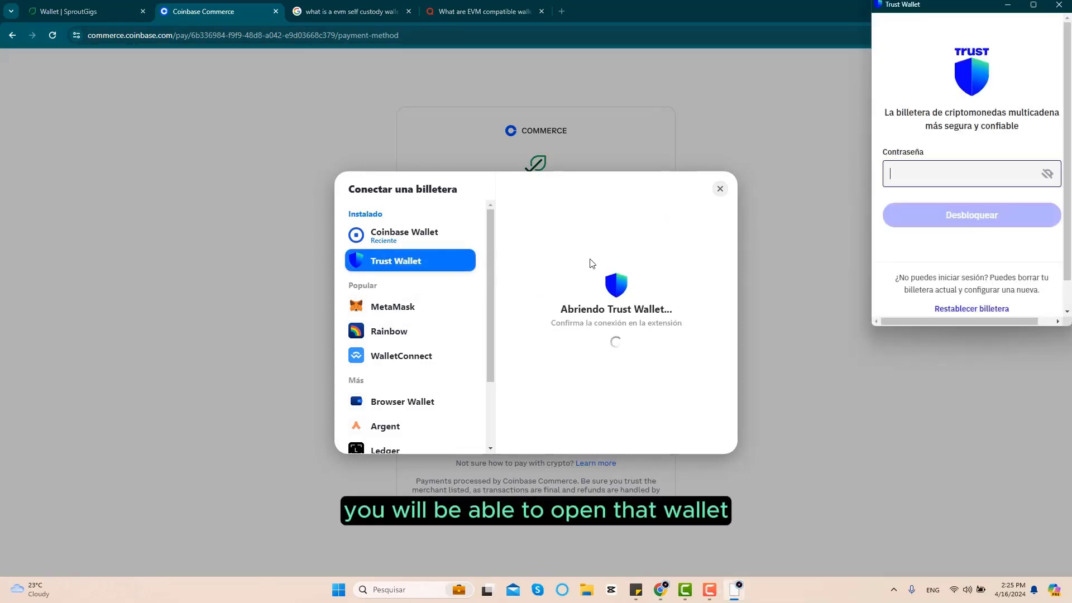
{"action": "type", "text": "aaaaaaaaaaa"}
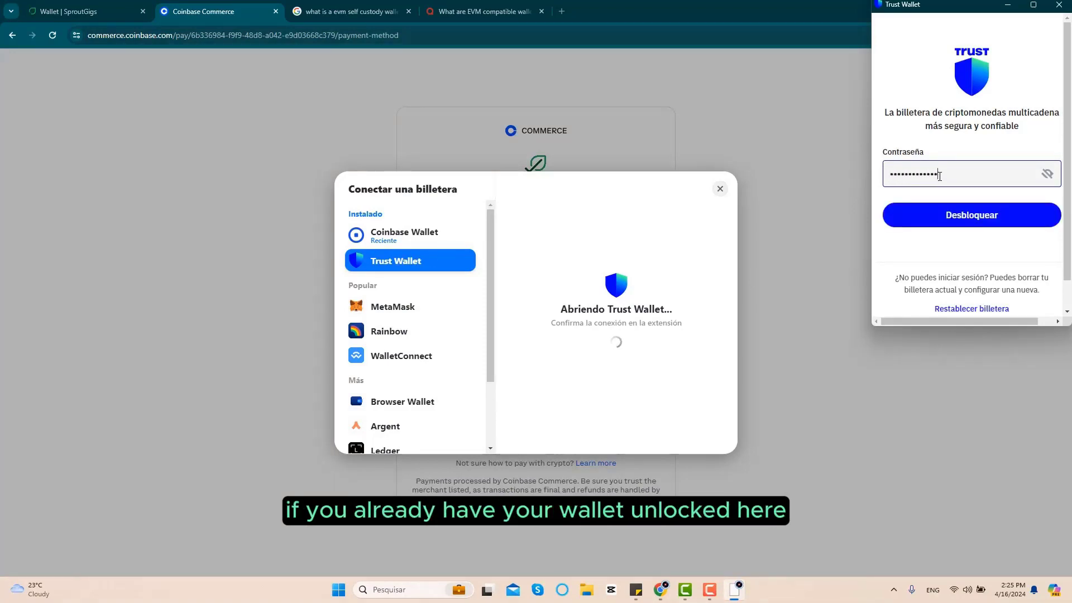
{"action": "key", "text": "Return"}
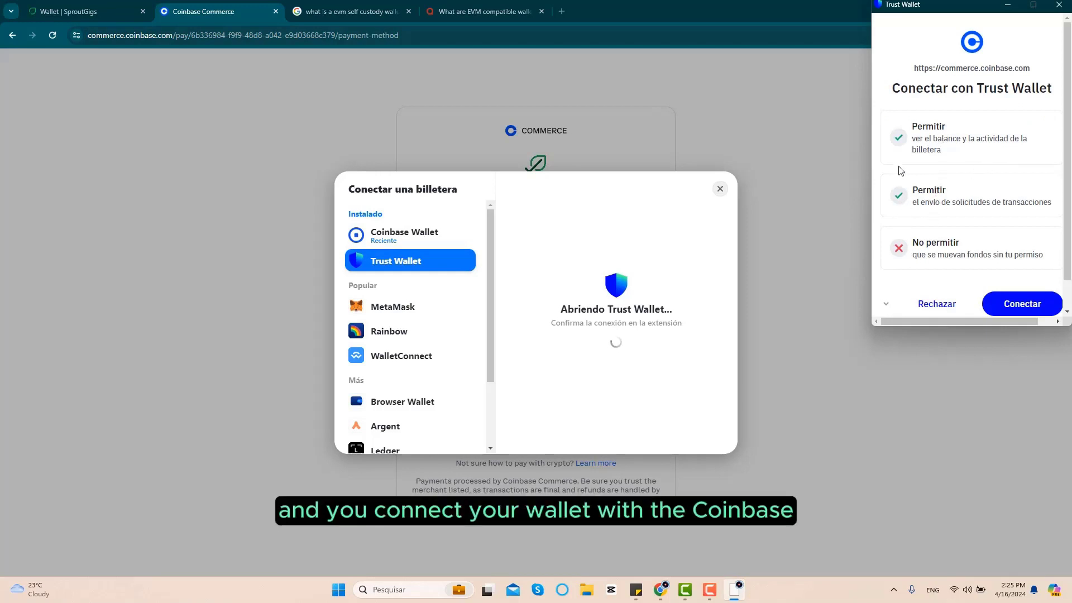
{"action": "left_click", "coordinate": [1035, 306]}
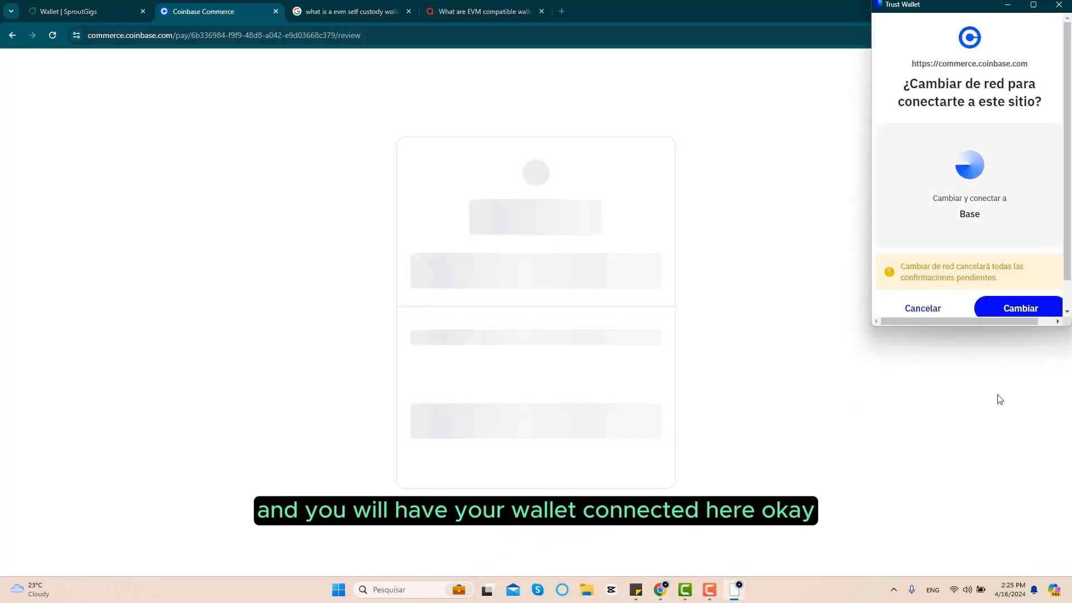
{"action": "scroll", "coordinate": [1023, 302], "scroll_direction": "down", "scroll_amount": 1}
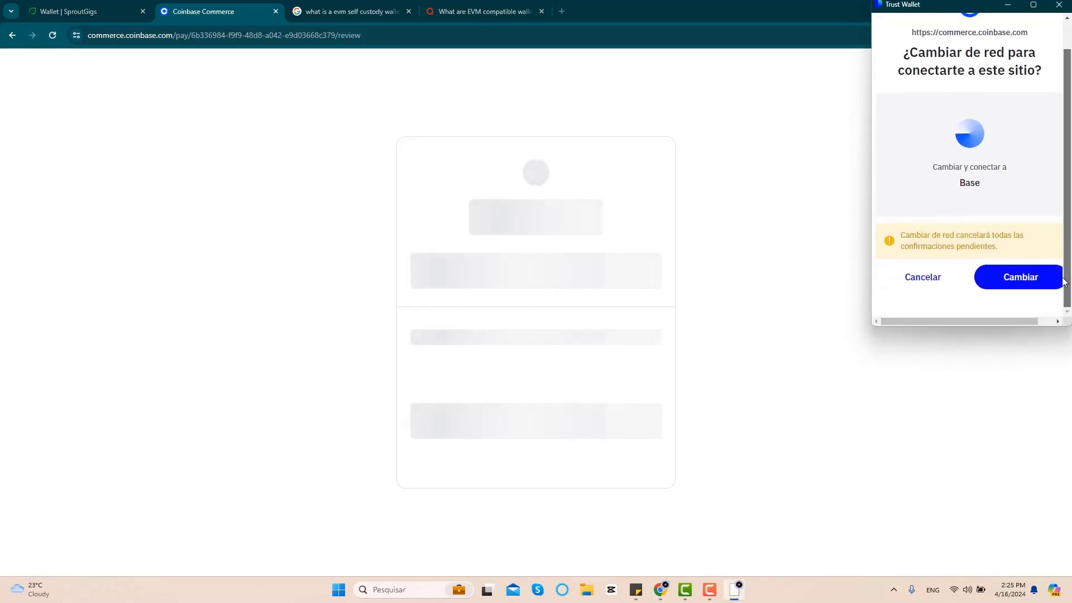
Switch Trust Wallet to the Base network, then disconnect it from the checkout
{"action": "left_click", "coordinate": [1027, 280]}
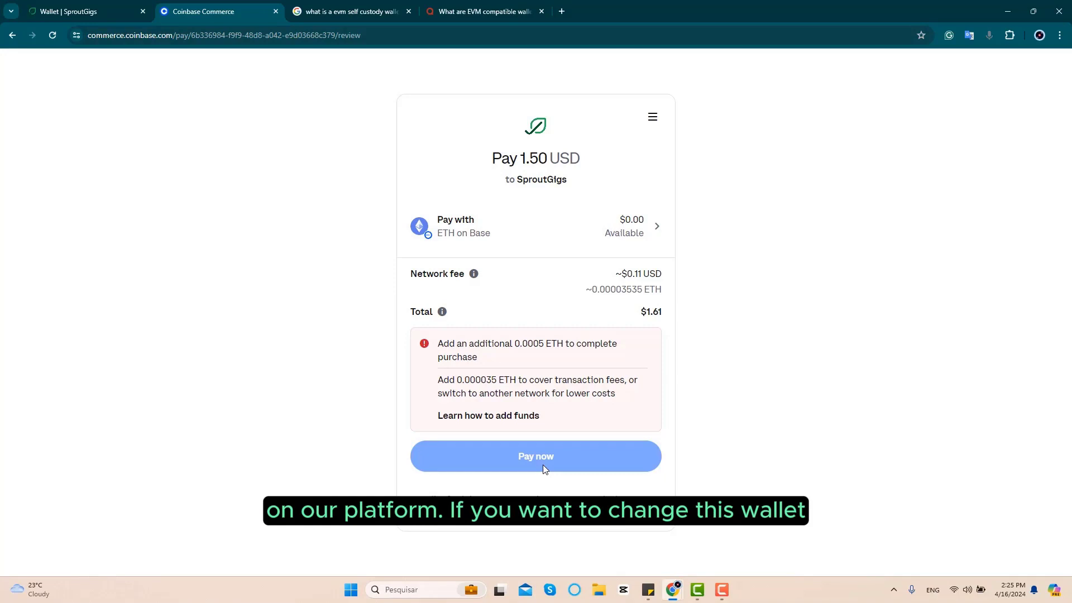
{"action": "left_click", "coordinate": [654, 118]}
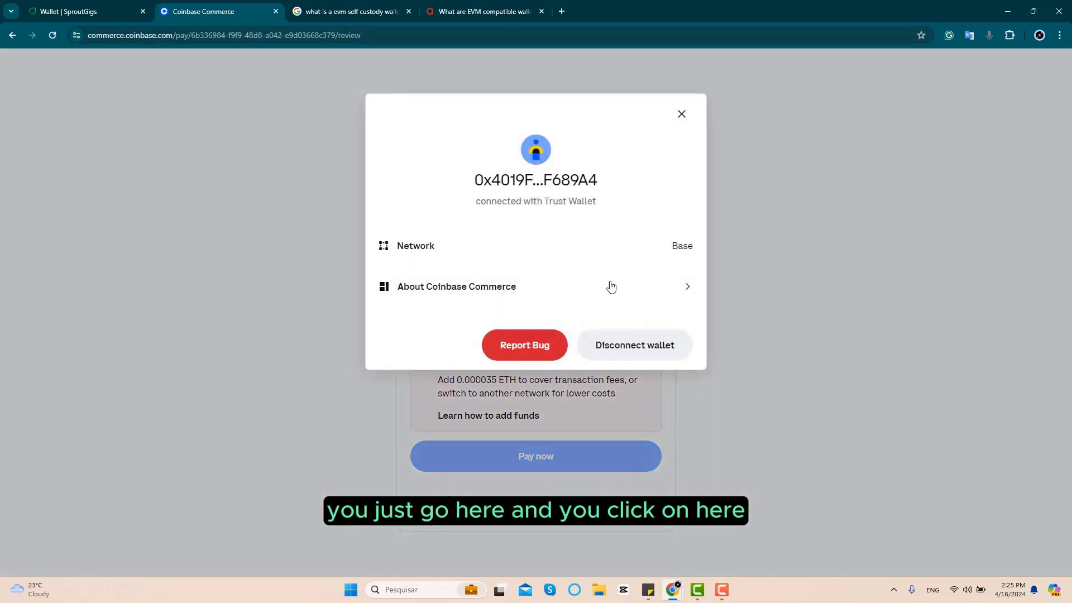
{"action": "left_click", "coordinate": [639, 351]}
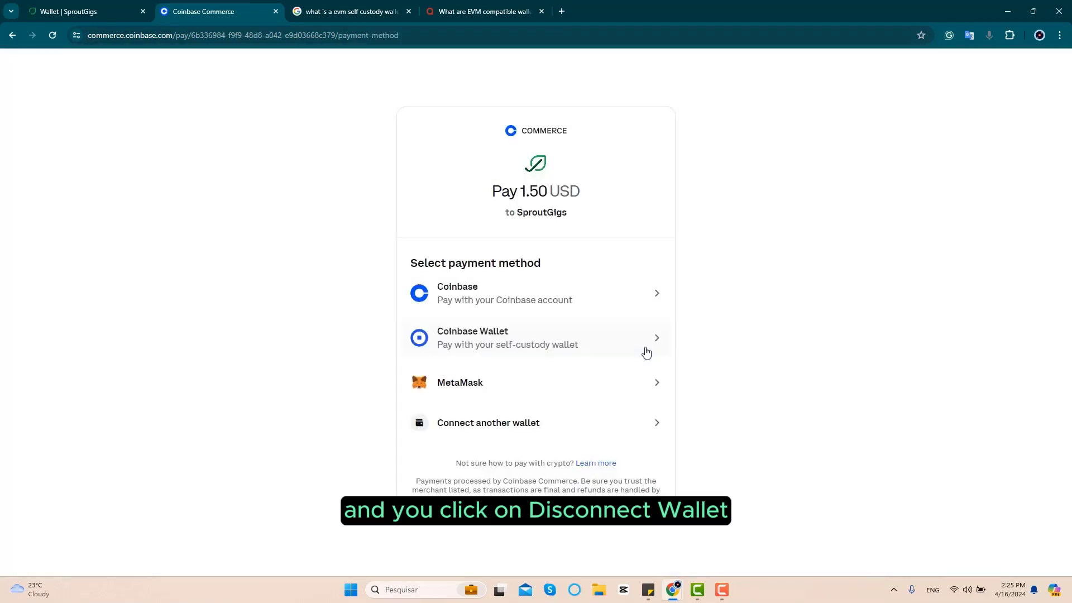